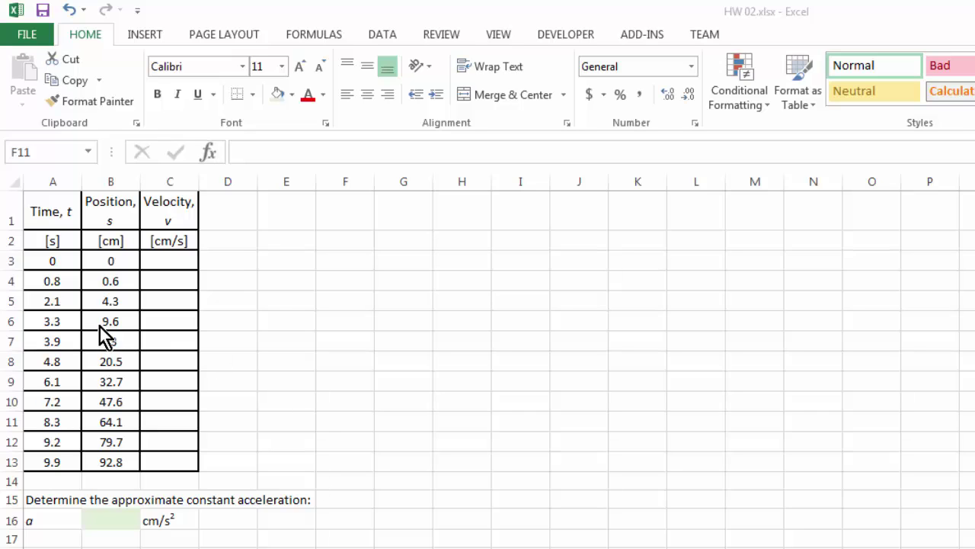
Examine the time and position data in A3:B13, especially the first interval between rows 3 and 4.
drag(100, 261, 96, 462)
drag(52, 260, 52, 471)
click(130, 379)
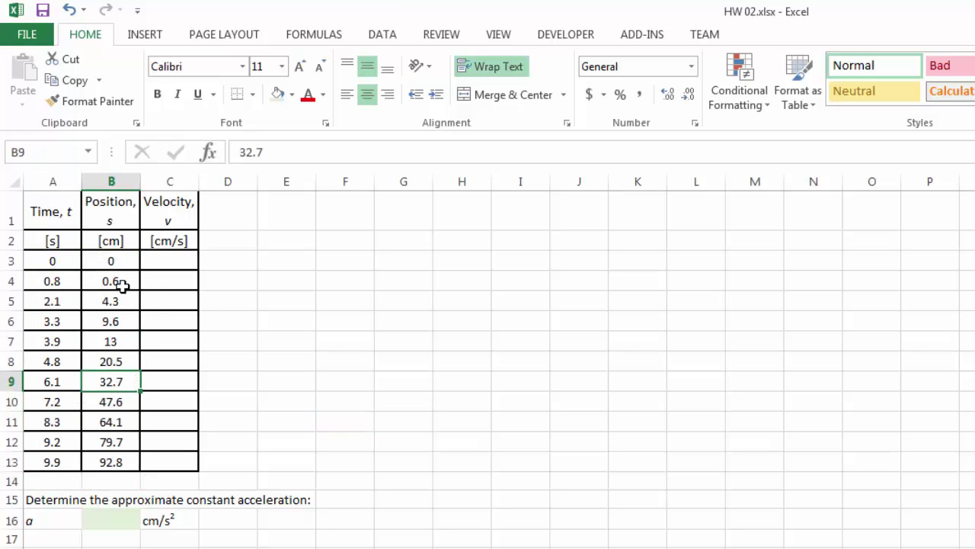
drag(109, 281, 119, 257)
drag(48, 259, 49, 278)
click(73, 261)
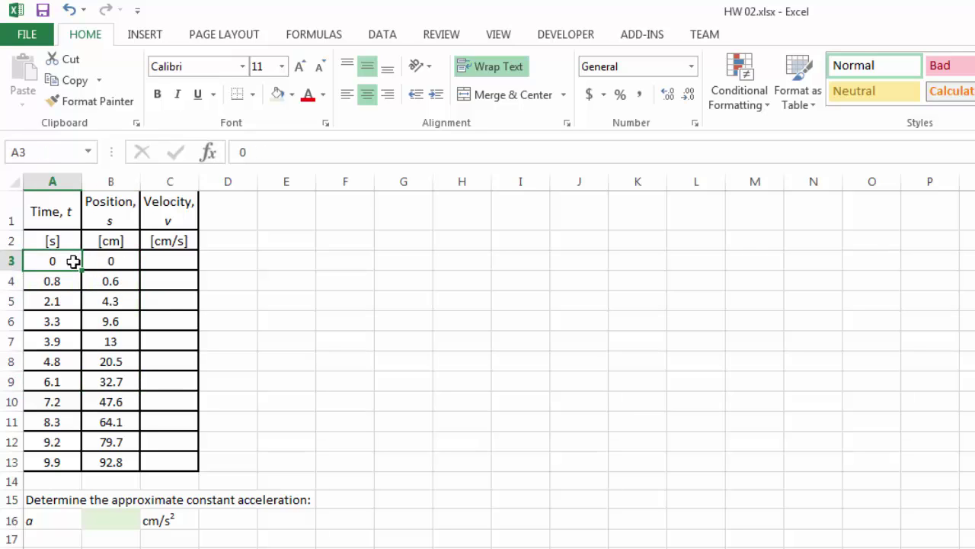
click(73, 281)
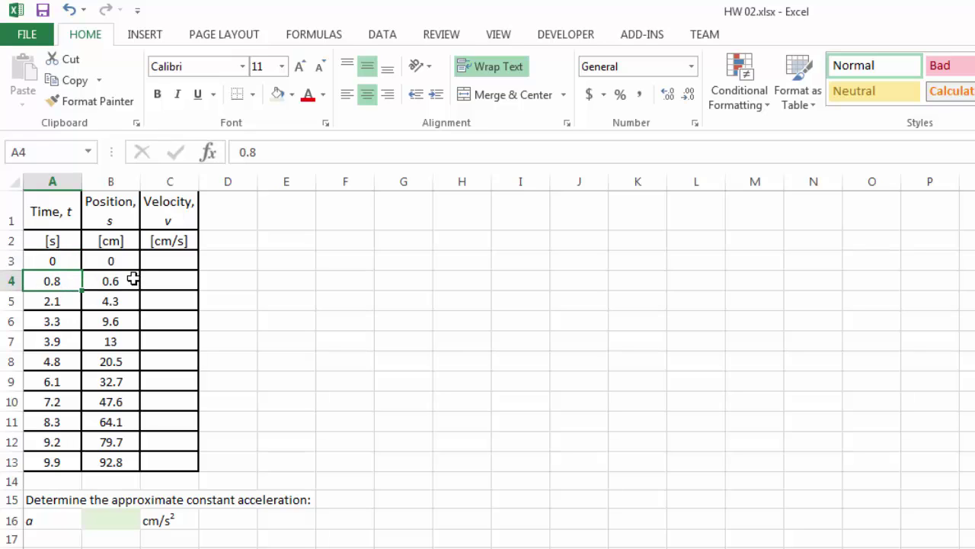
drag(124, 263, 122, 279)
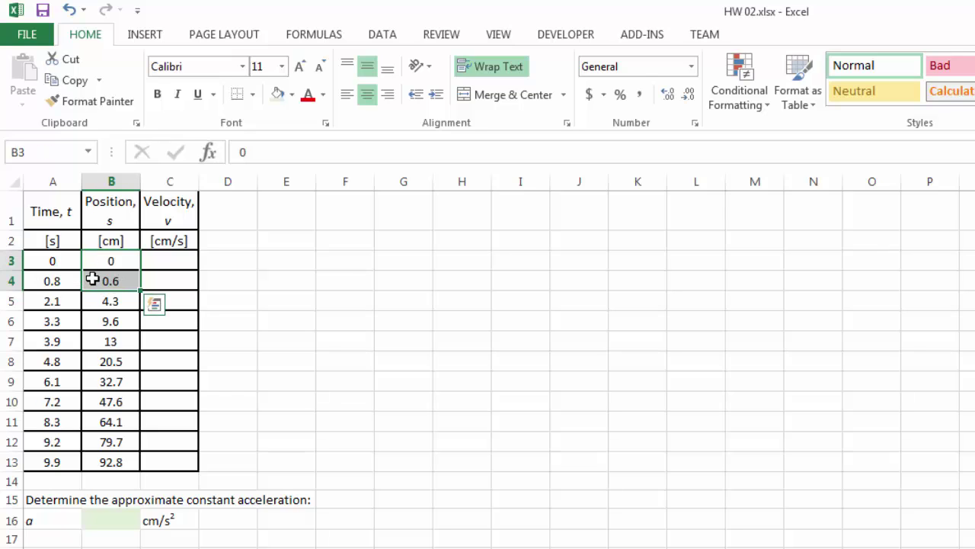
Enter the formula =(B4-B3)/(A4-A3) in C4 to calculate the velocity over the first interval.
click(160, 278)
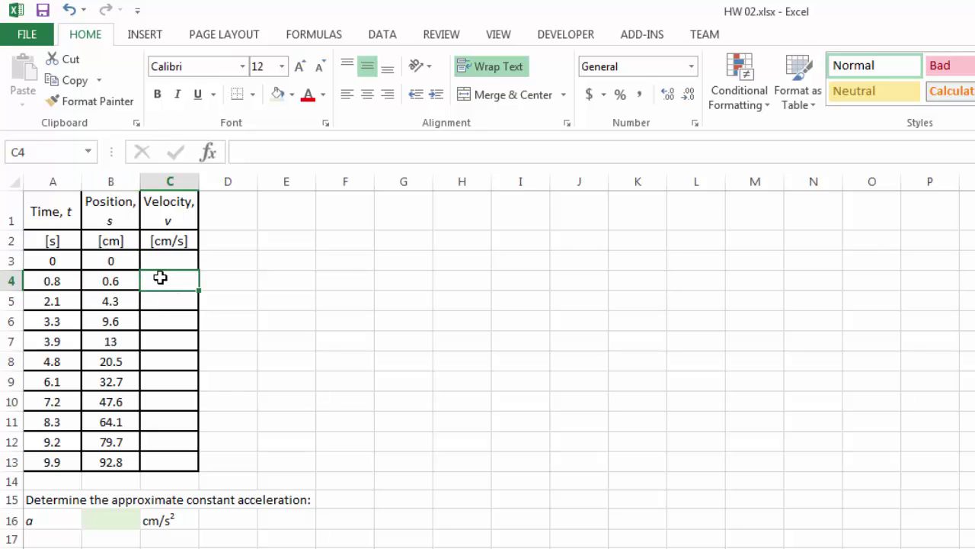
text(=()
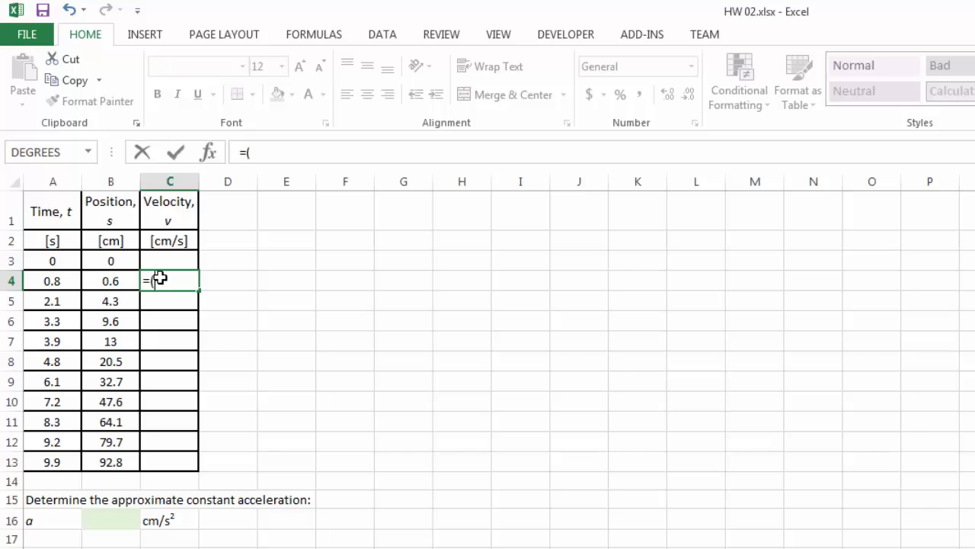
click(115, 283)
text(-)
click(122, 261)
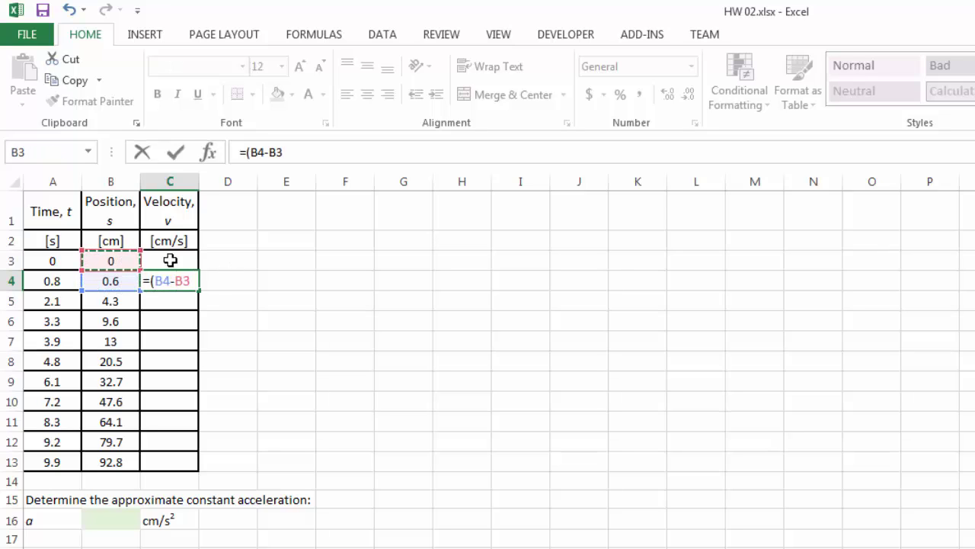
text()/()
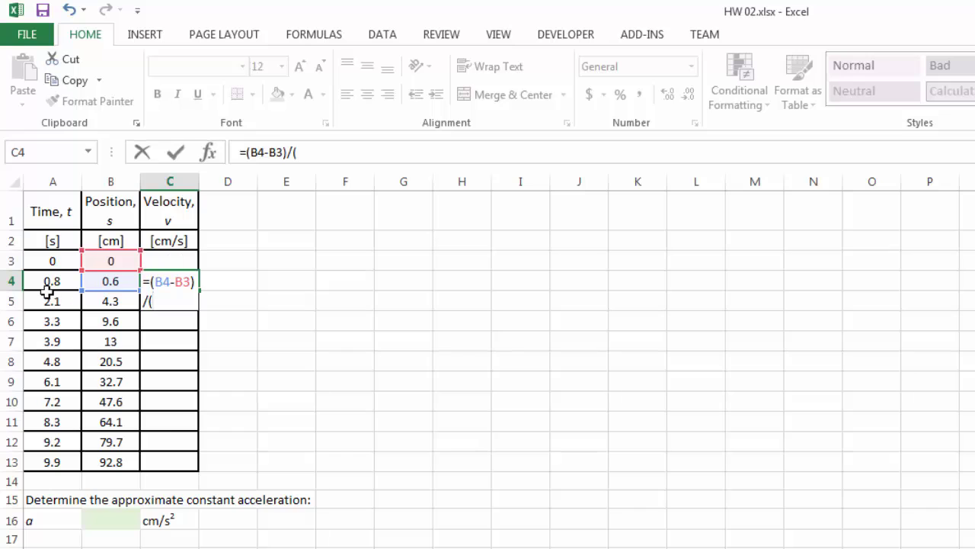
click(45, 290)
text(-)
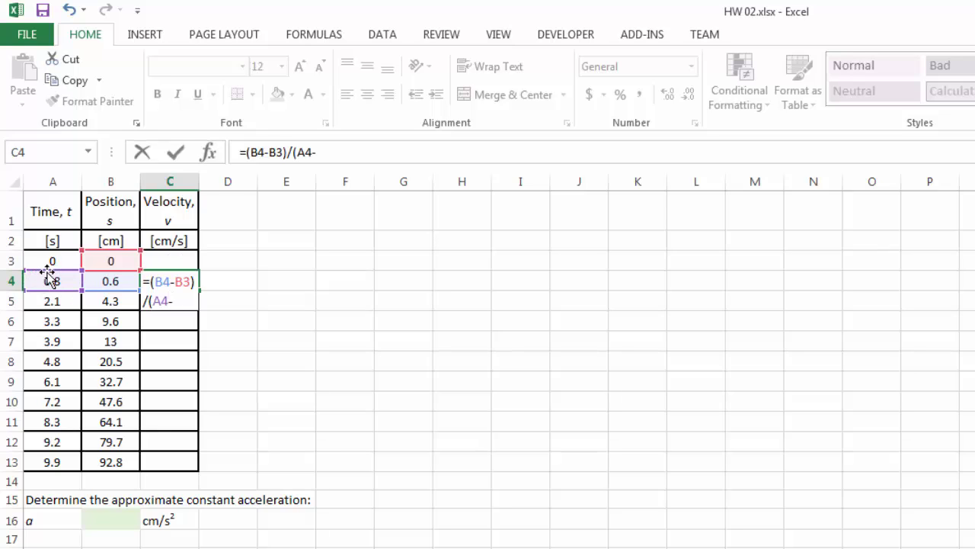
click(49, 263)
text())
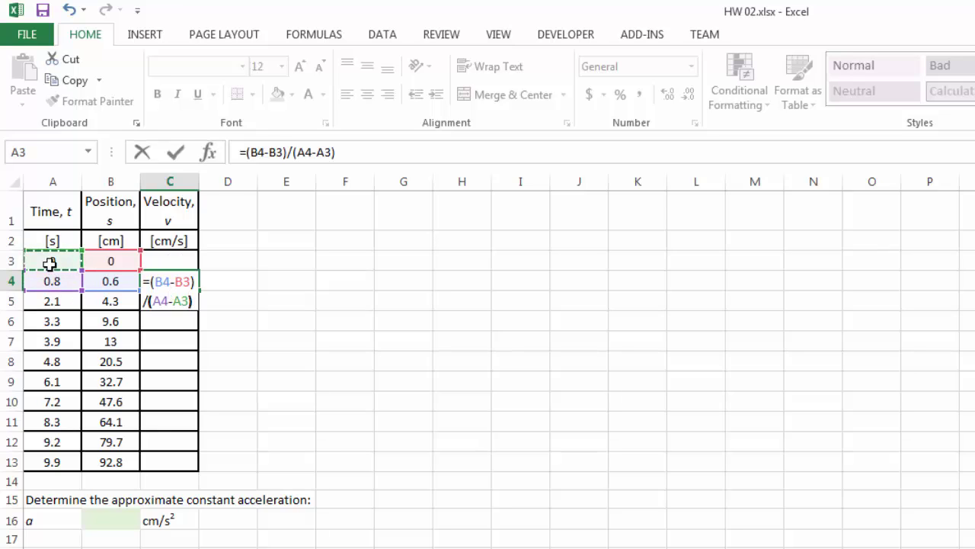
key(Return)
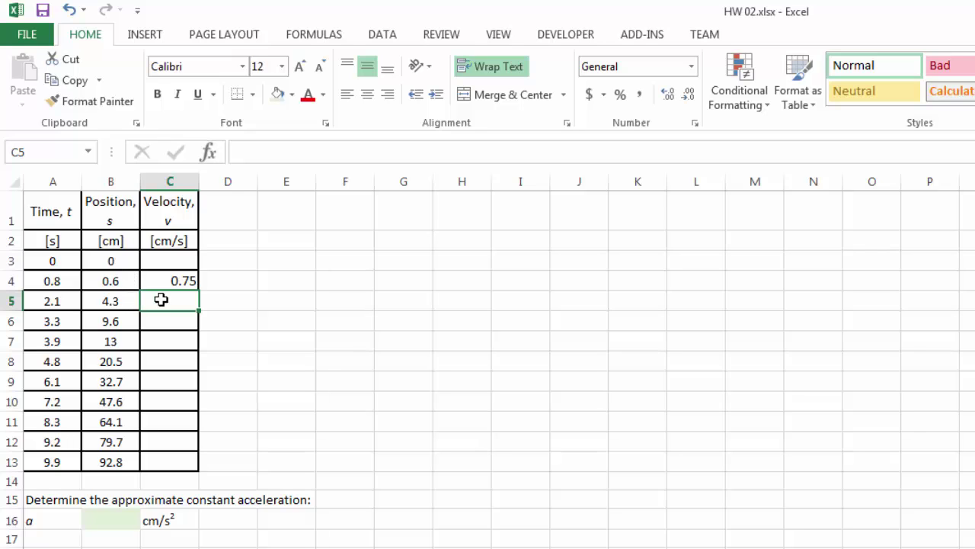
Enter the formula =(B5-B4)/(A5-A4) in C5 to calculate the velocity over the second interval.
text(=)
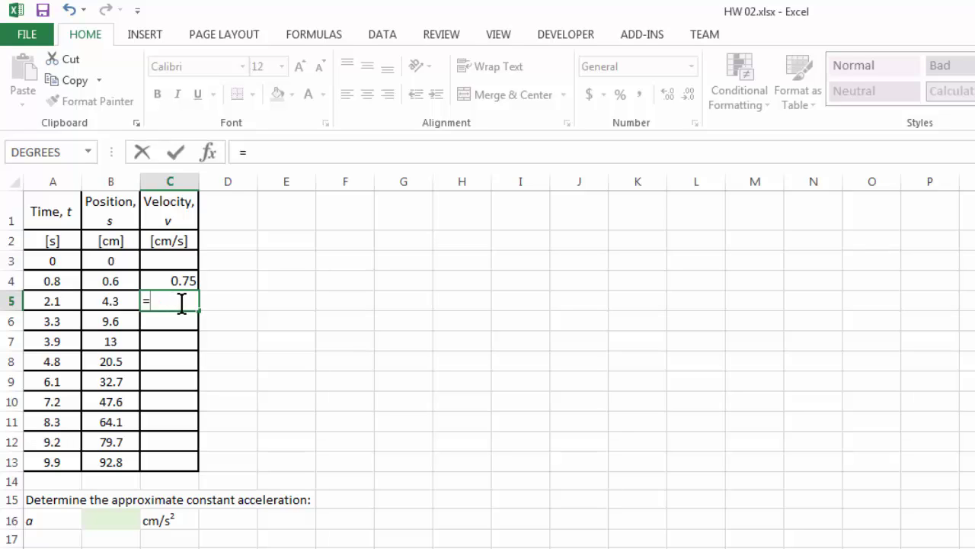
text(()
click(103, 298)
text(-)
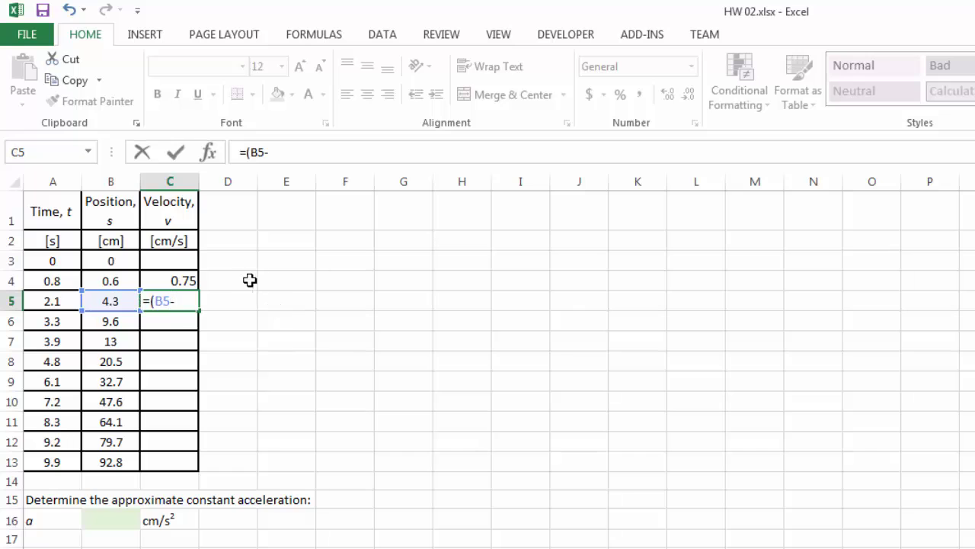
click(124, 281)
text()/()
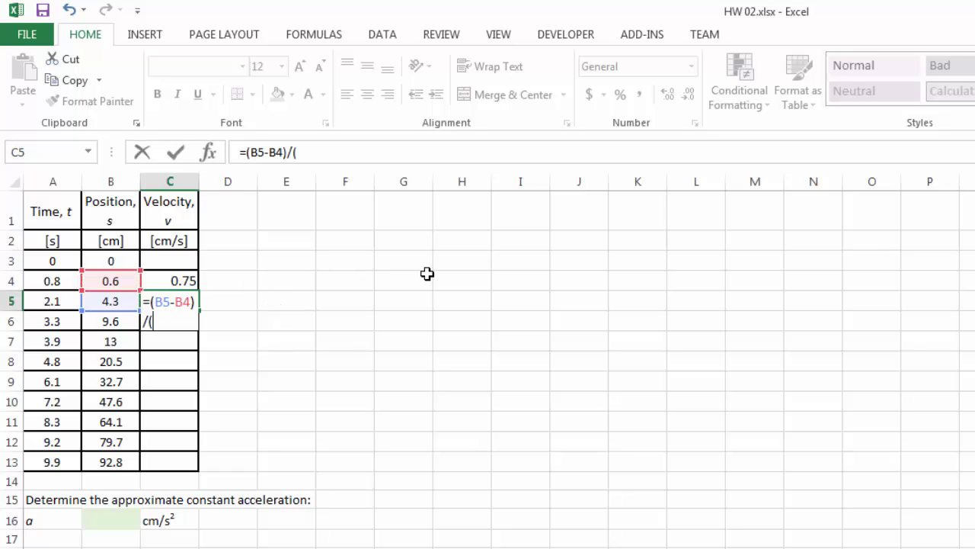
click(49, 317)
click(54, 302)
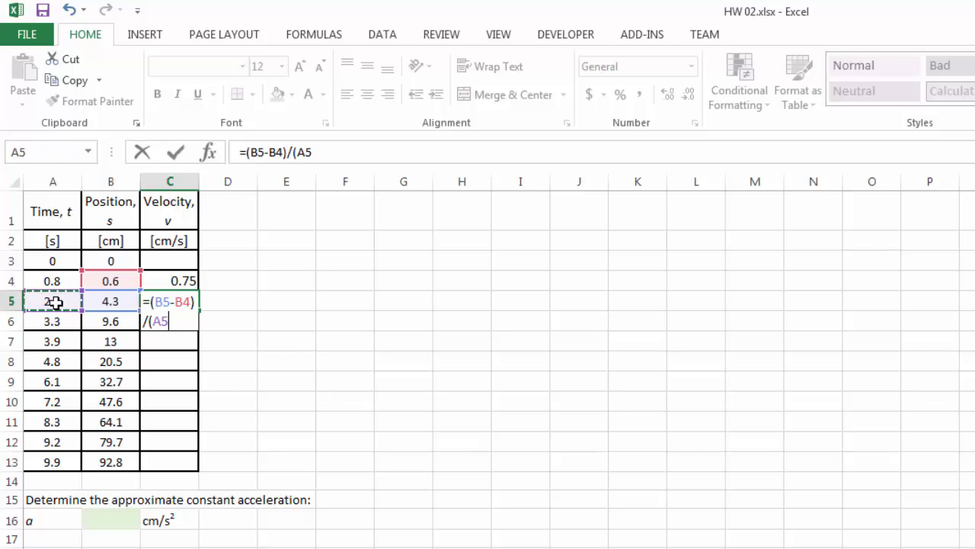
text(-)
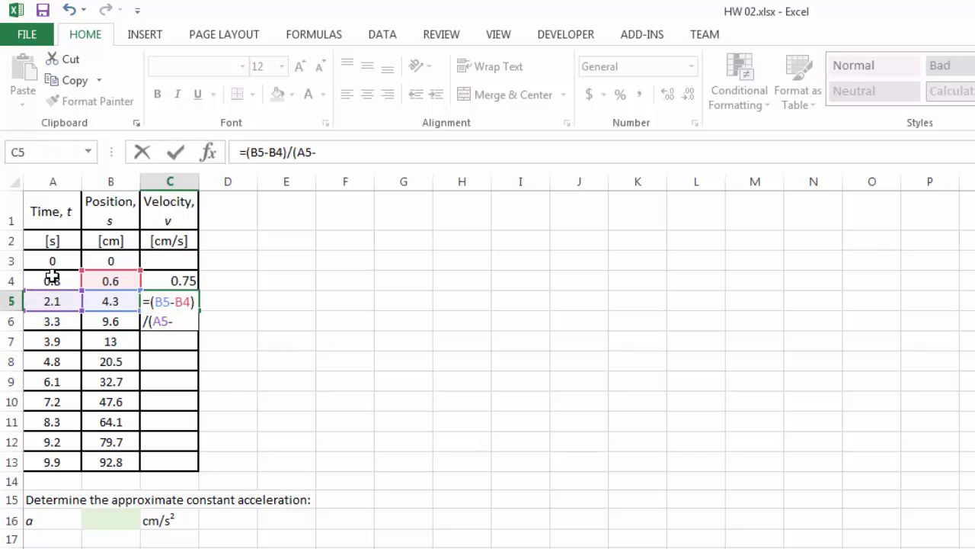
click(53, 281)
text())
key(Return)
Fill the velocity formula down column C through row 13.
click(192, 281)
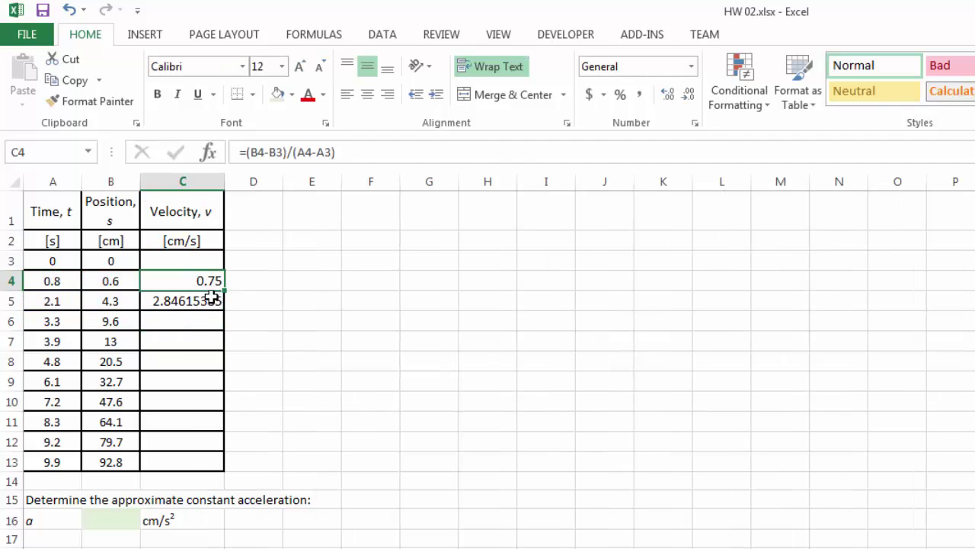
click(211, 299)
click(207, 281)
drag(229, 337, 240, 462)
click(309, 381)
Format the velocities in C4:C13 with two decimal places and narrow column C slightly.
drag(202, 284, 197, 455)
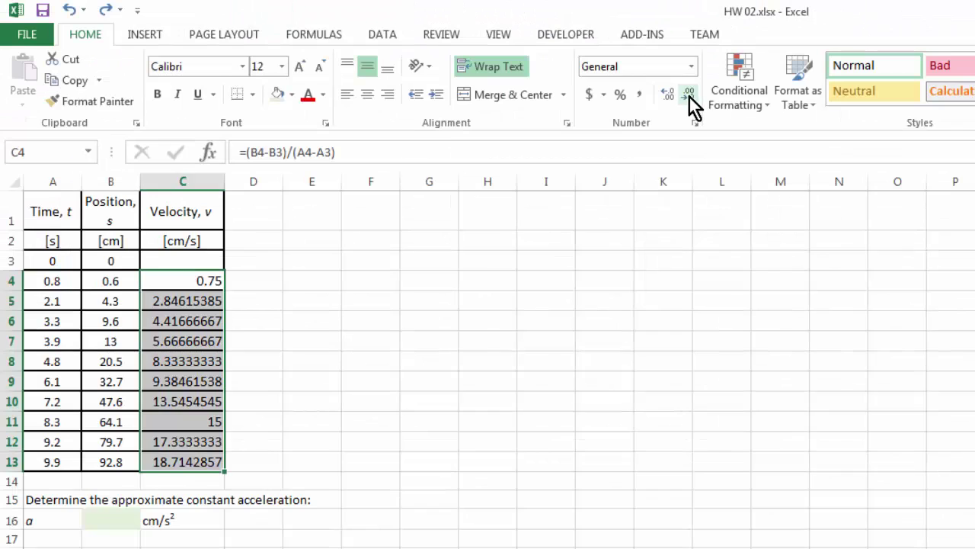
click(690, 97)
click(669, 97)
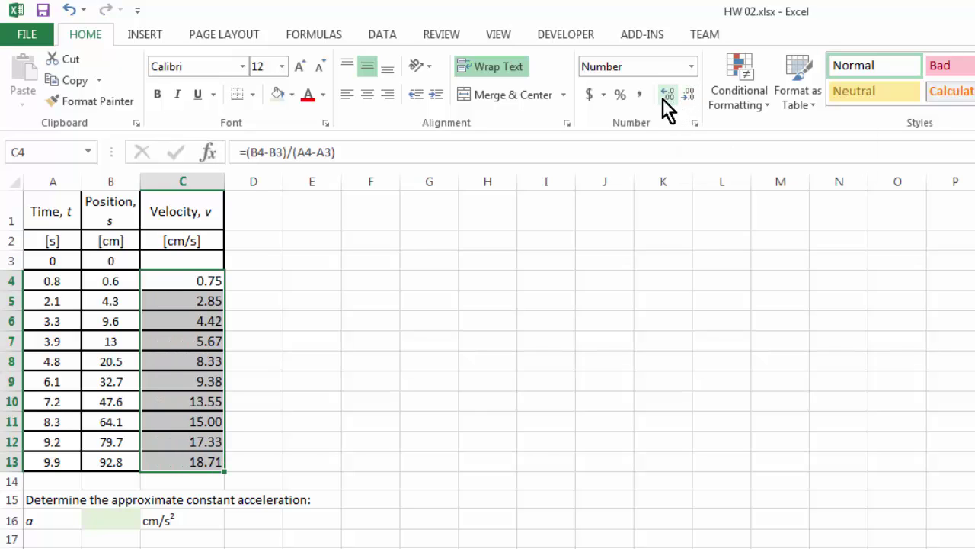
click(221, 204)
drag(224, 181, 214, 181)
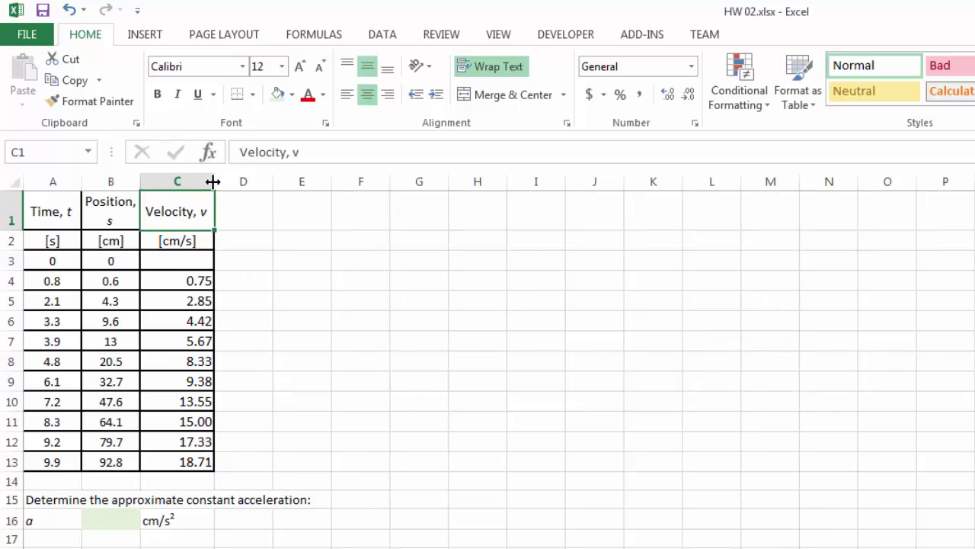
click(196, 281)
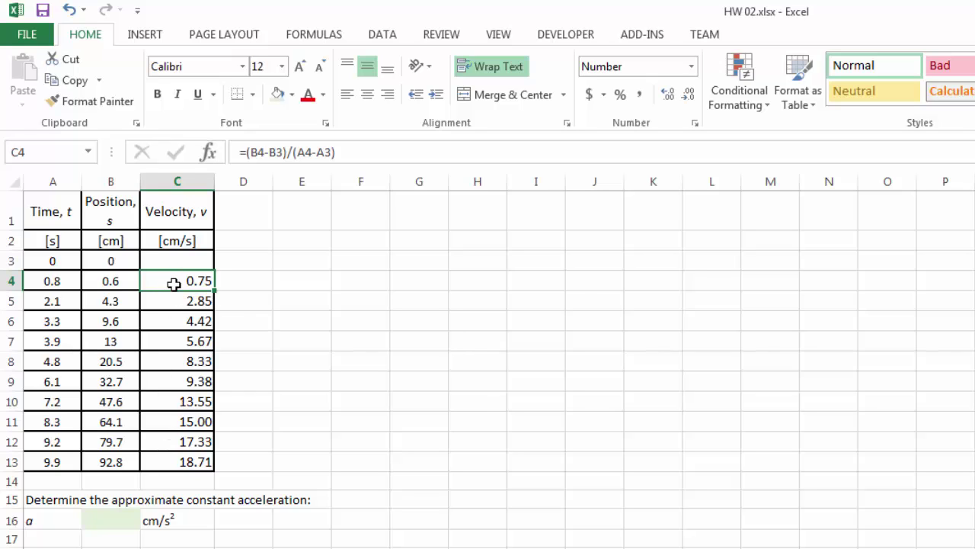
drag(69, 261, 61, 282)
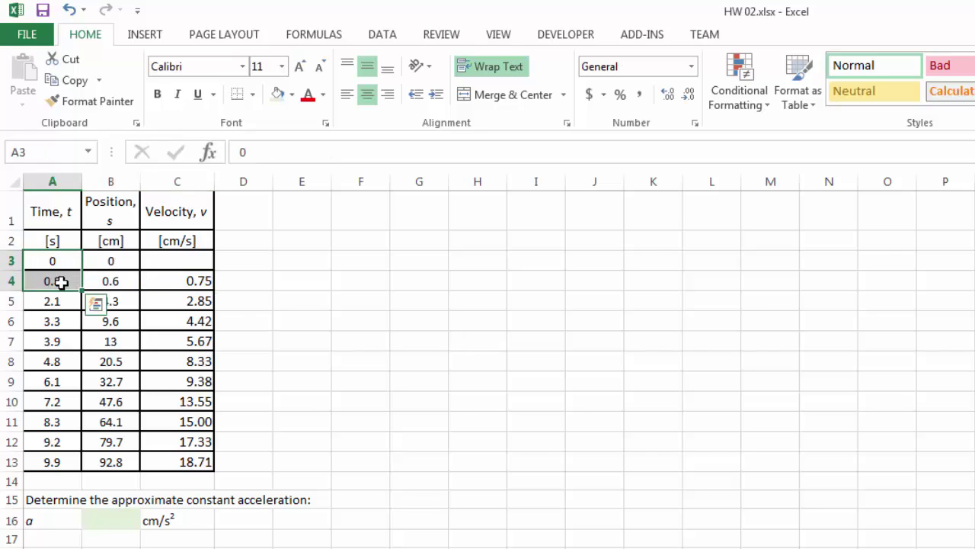
click(173, 282)
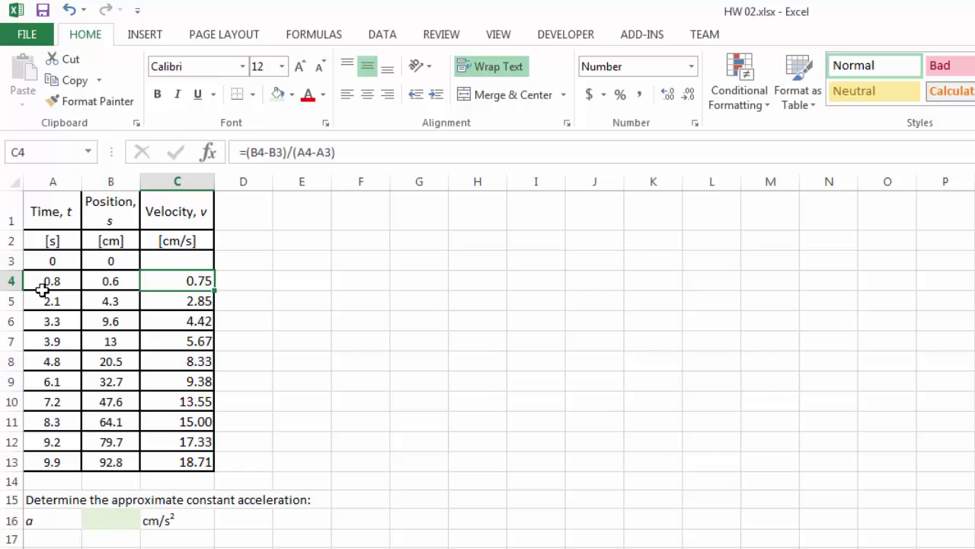
drag(170, 282, 150, 457)
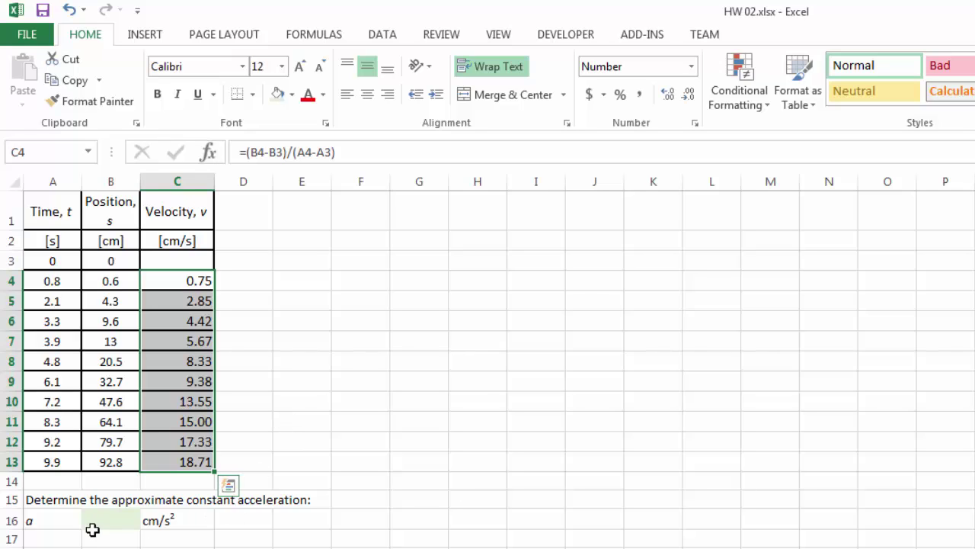
Write the constant-acceleration relation v=a*t in A17, below the acceleration answer row.
click(65, 522)
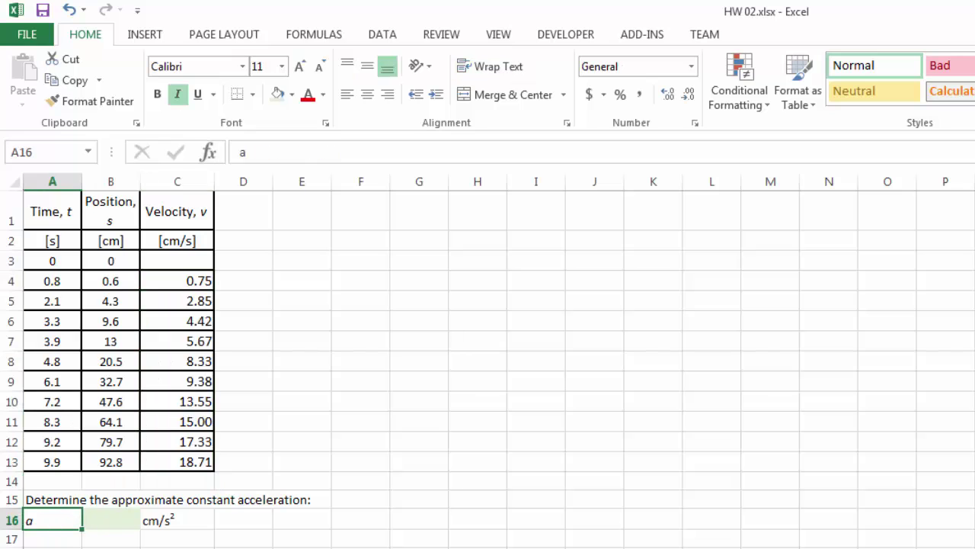
click(72, 540)
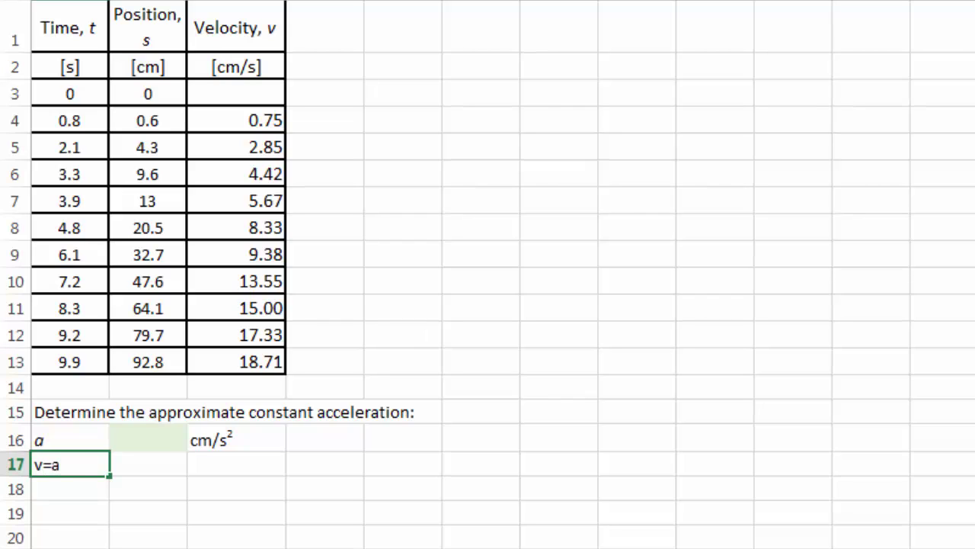
text(*t)
click(715, 547)
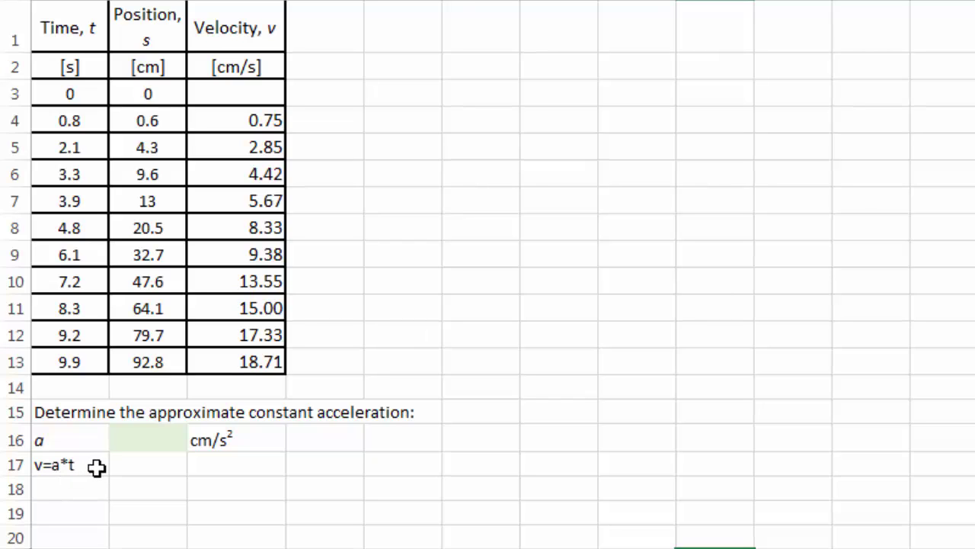
click(97, 466)
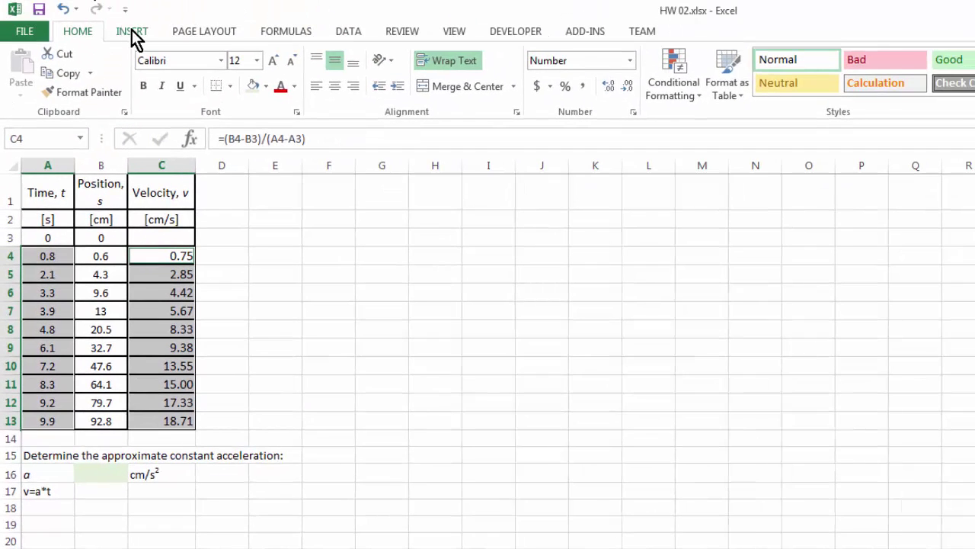
Insert a markers-only scatter chart of velocity C4:C13 against time A4:A13 and place it beside the data table.
click(131, 31)
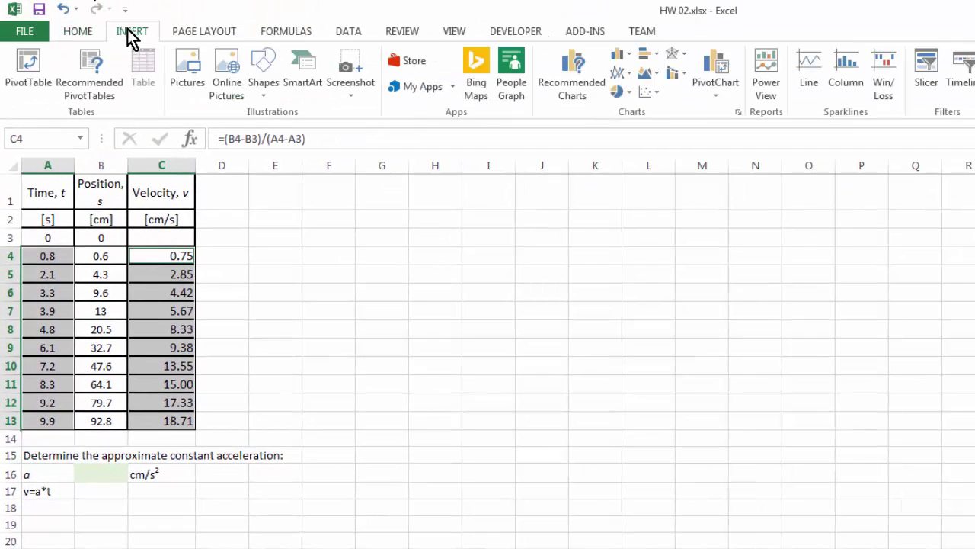
click(647, 92)
click(669, 150)
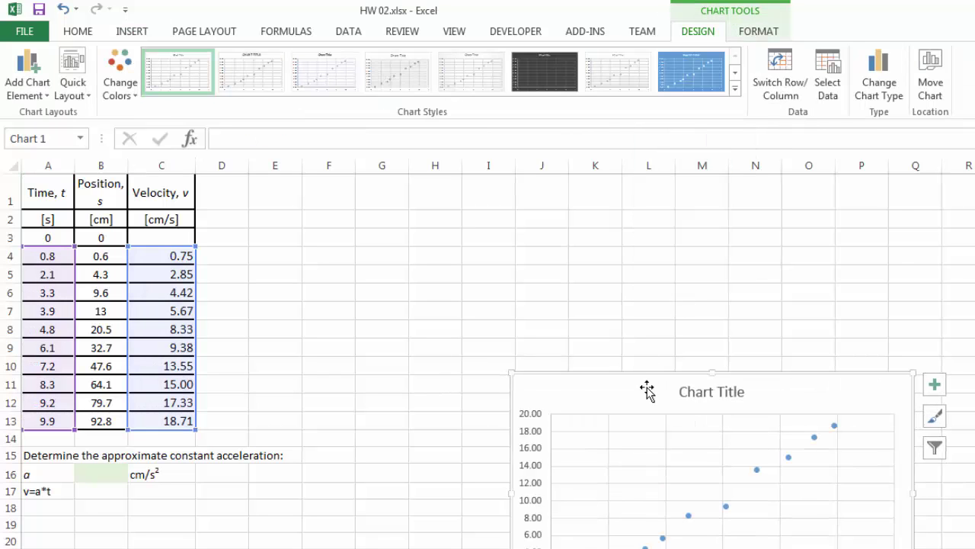
drag(647, 388, 447, 221)
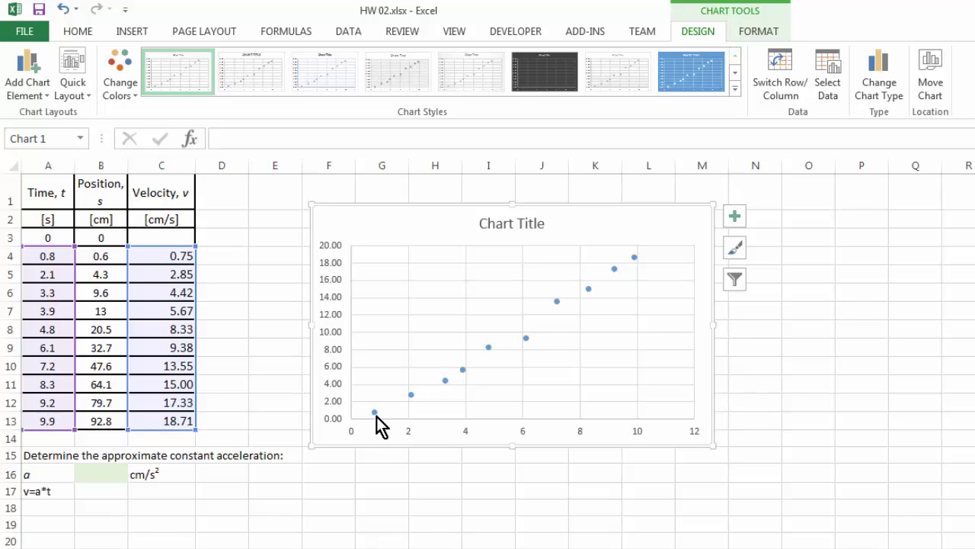
mouse_move(376, 415)
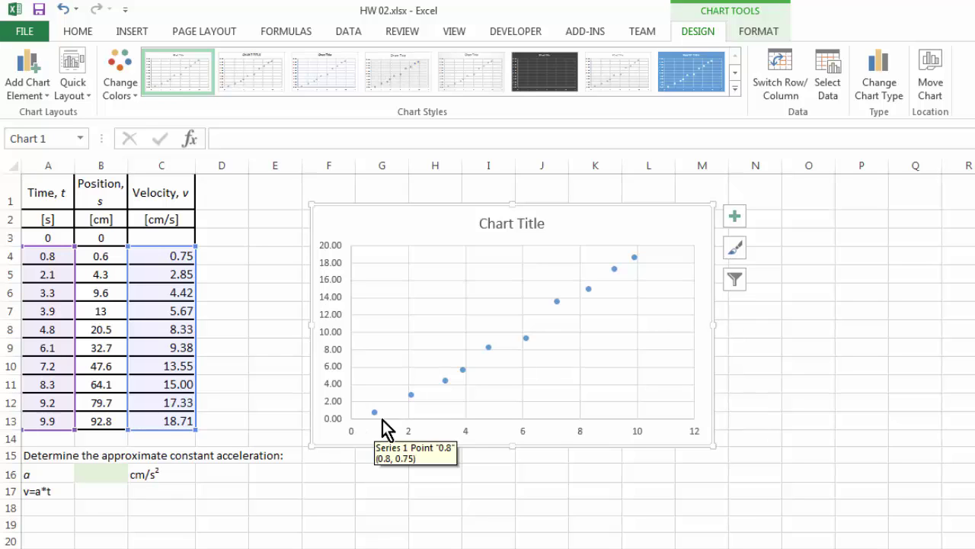
Add axis titles to the scatter chart and set the horizontal one to "Time, t [s]".
click(736, 220)
click(780, 254)
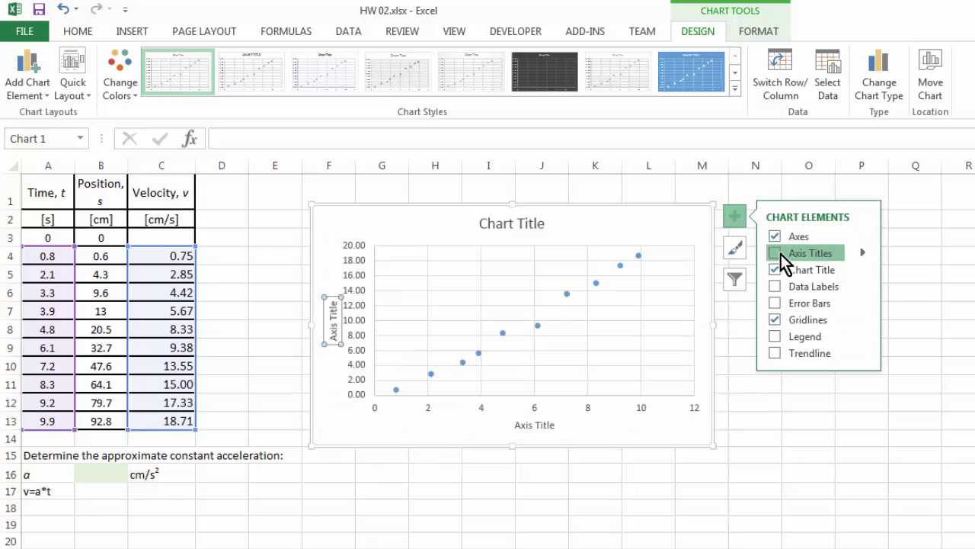
click(552, 424)
drag(552, 425, 481, 425)
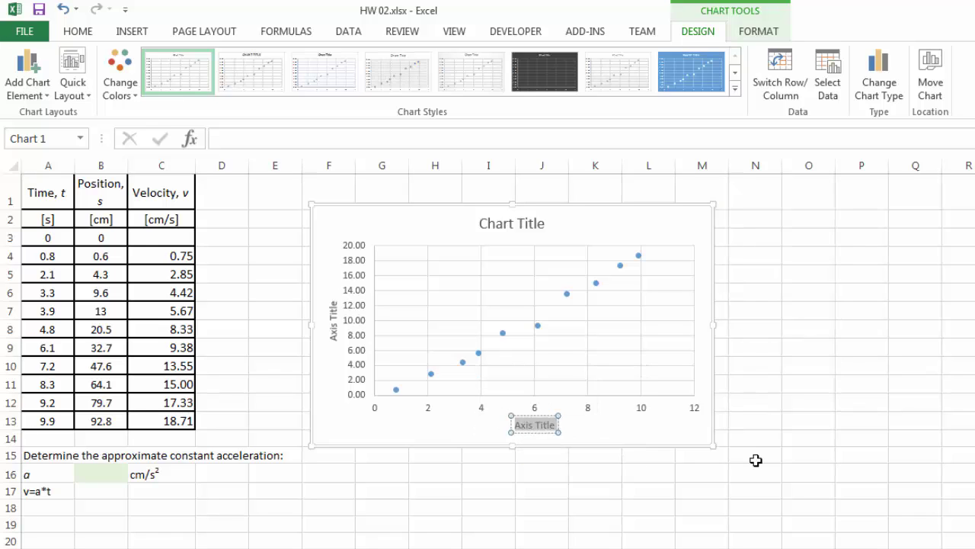
text(Time, t [s])
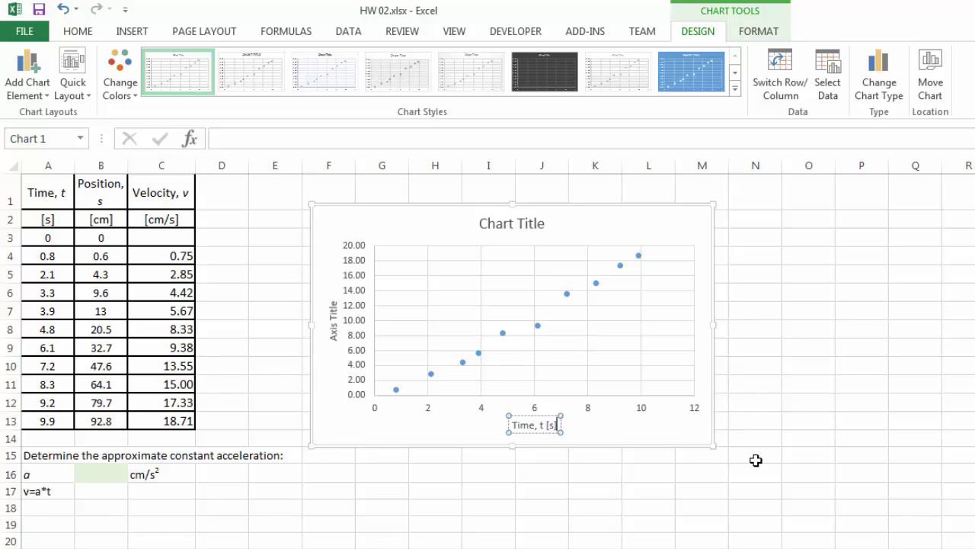
Set the chart's vertical axis title to "Average velocity, v [cm/s]".
click(323, 321)
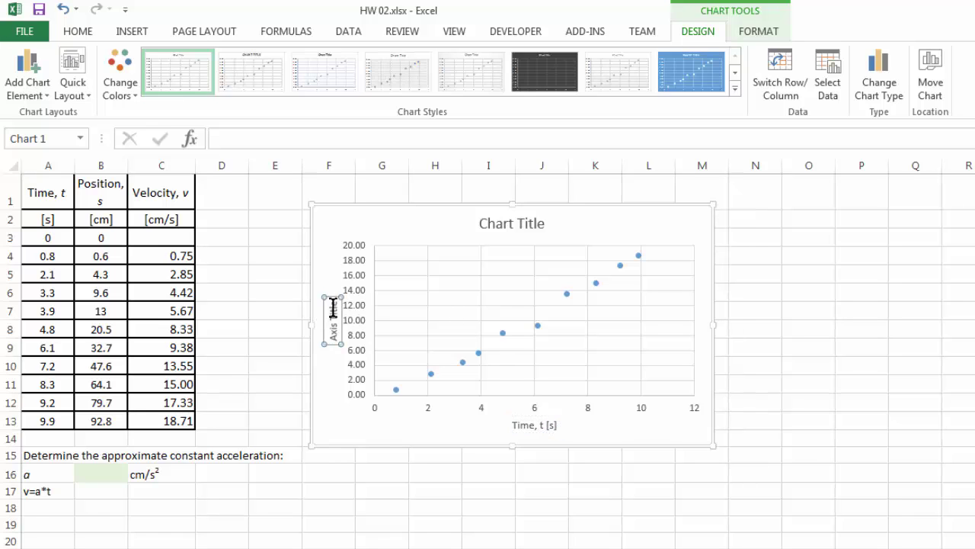
triple_click(332, 320)
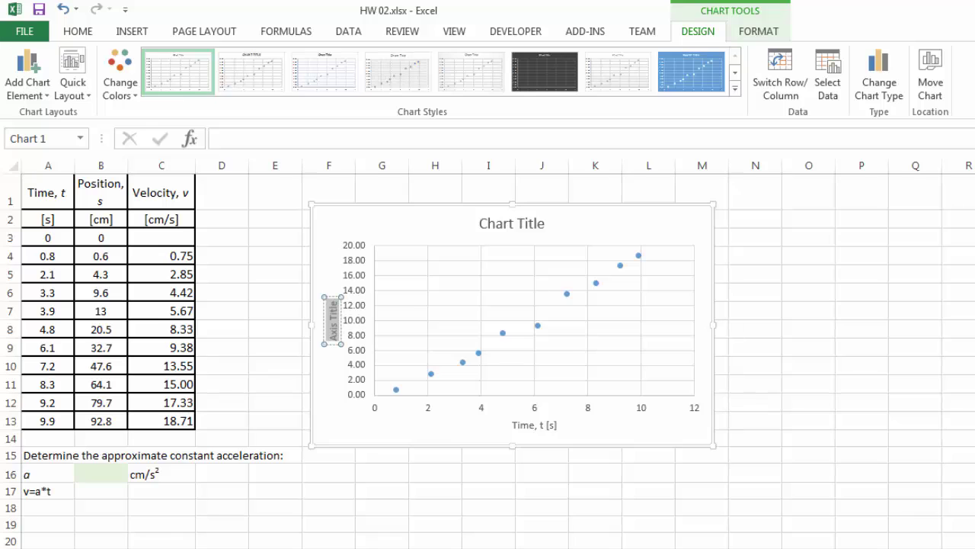
text(Average)
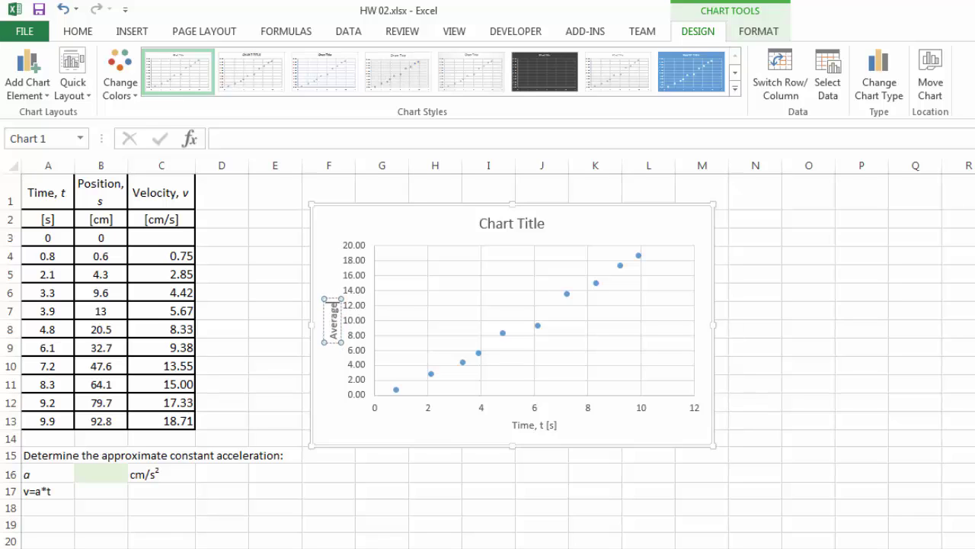
text( velocity)
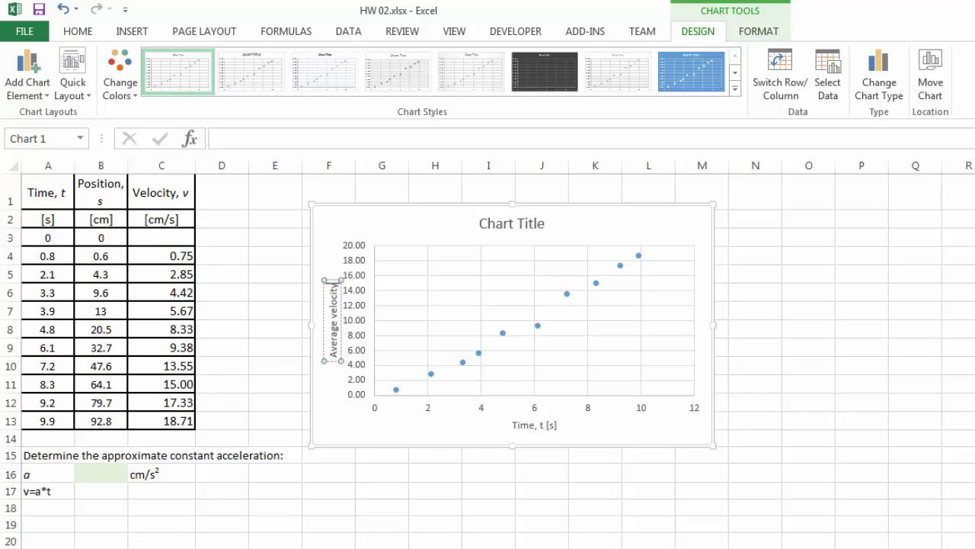
text(, v [cm/s])
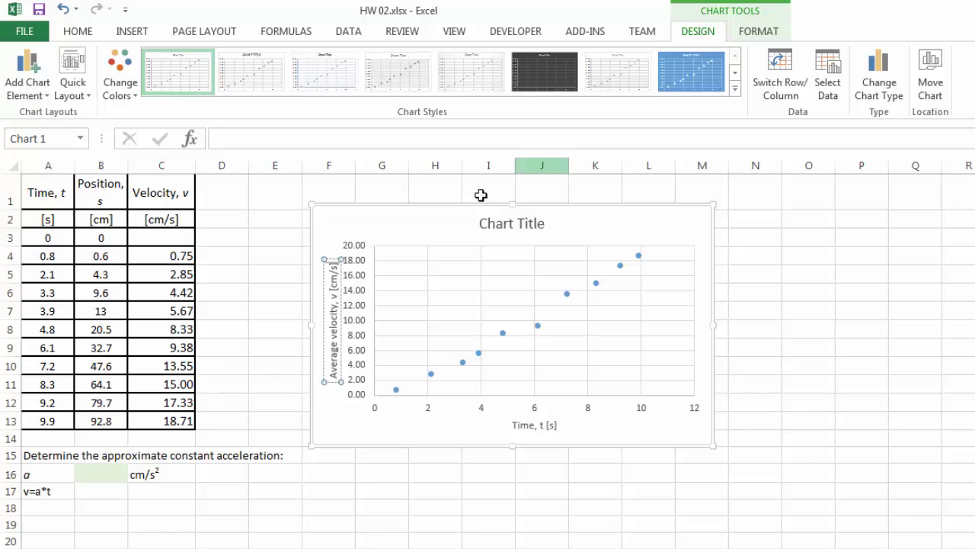
Change the scatter chart's title to "v vs t plot" and deselect the chart.
click(515, 224)
drag(496, 224, 480, 224)
key(ctrl+a)
text(v vs)
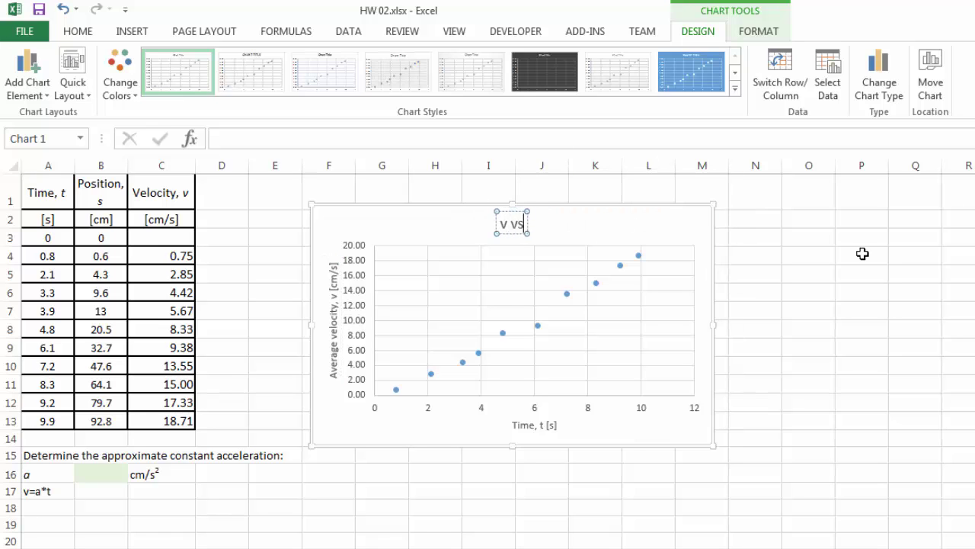
text( t plot)
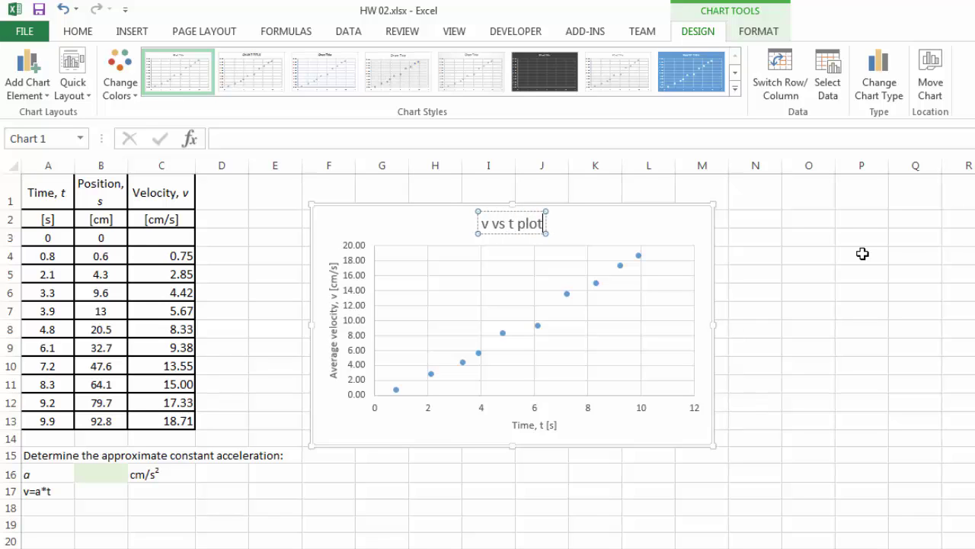
click(862, 253)
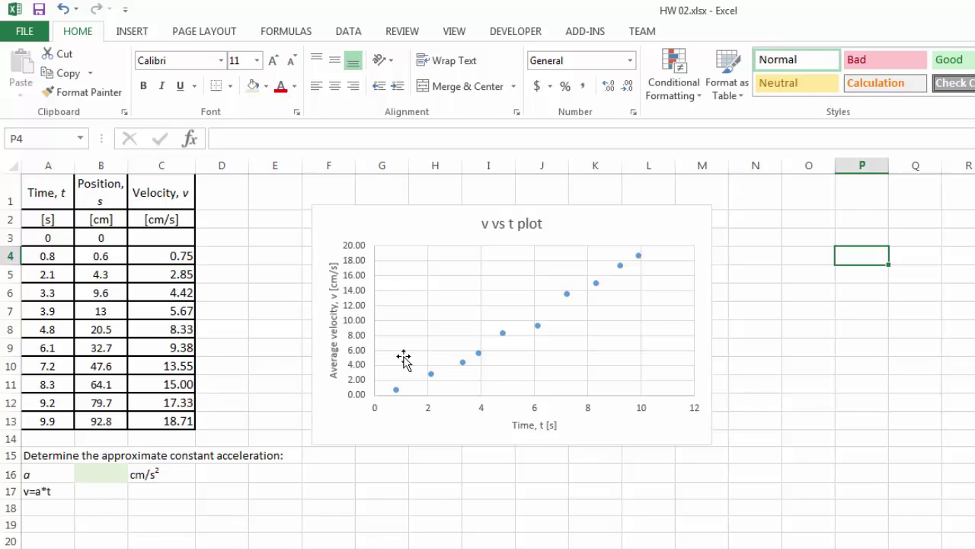
Add a linear trendline to the velocity data series and display its equation and R-squared value on the chart.
mouse_move(503, 333)
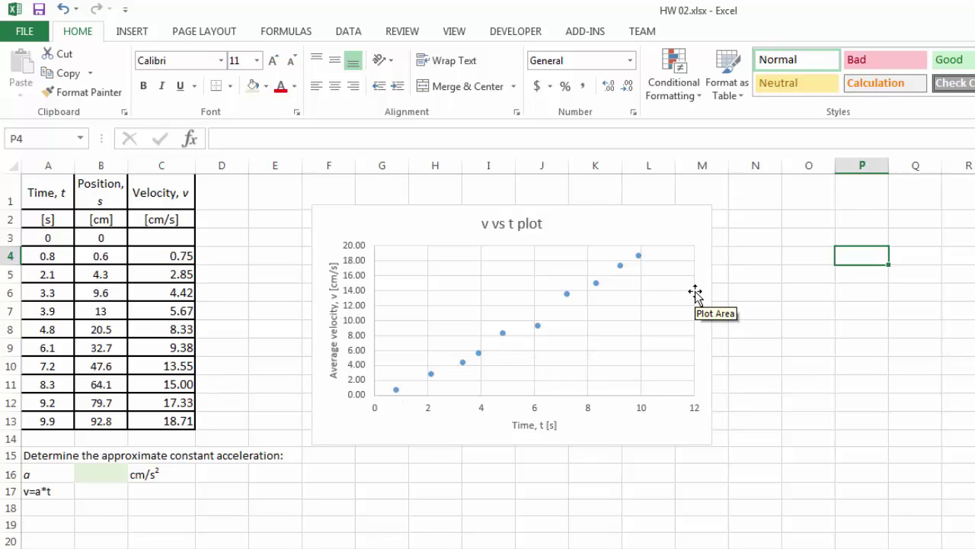
click(568, 294)
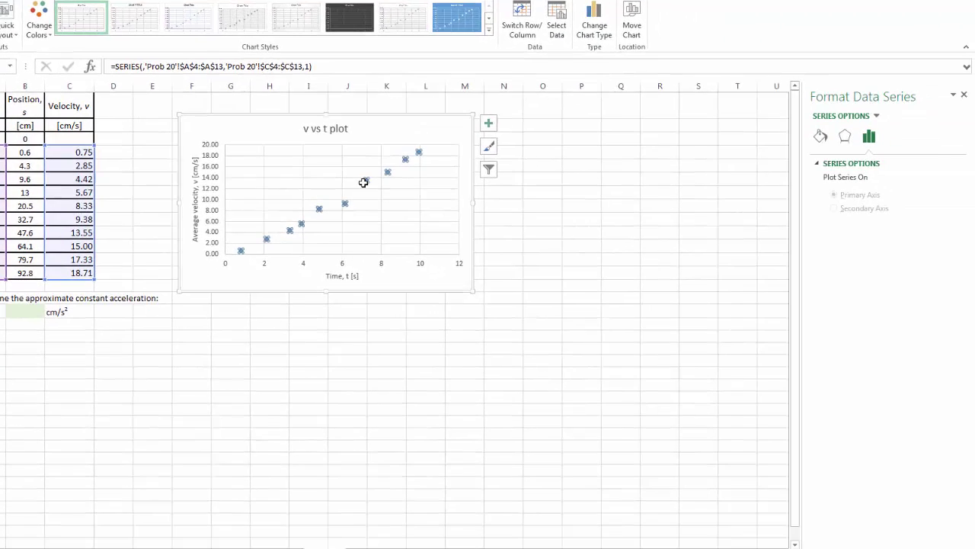
right_click(467, 237)
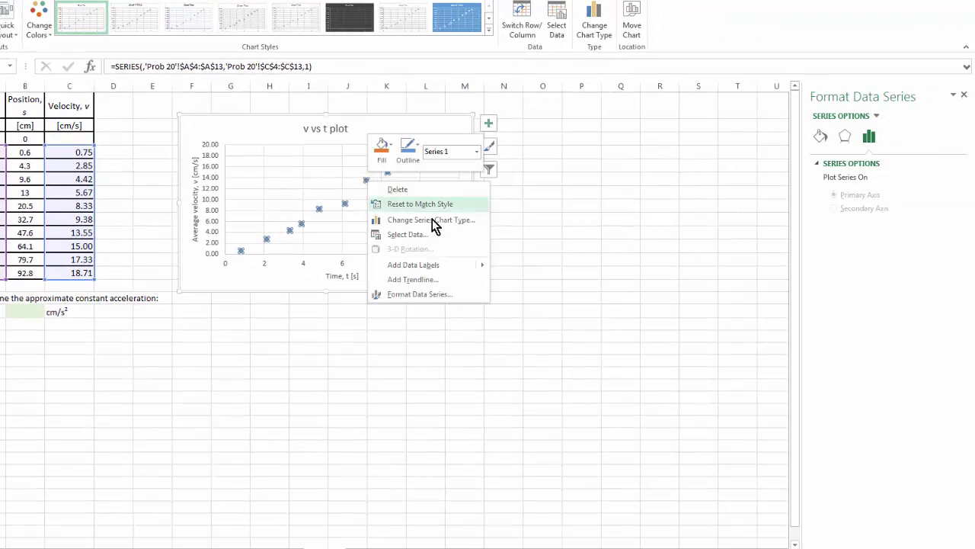
click(423, 282)
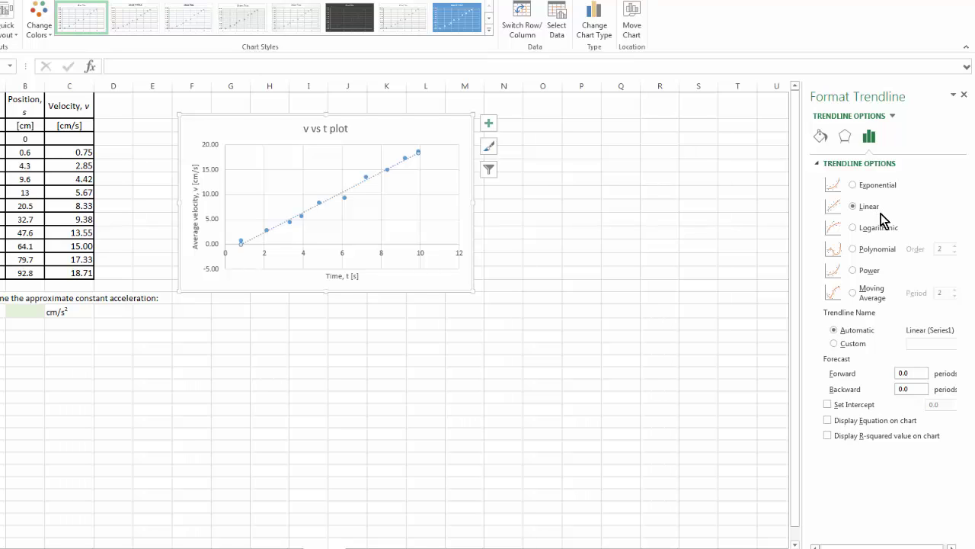
click(828, 421)
click(829, 422)
click(830, 435)
Enlarge the chart down and to the right, and place the trendline equation label clear of the data points, beside the chart title.
drag(390, 162, 405, 131)
drag(474, 275, 576, 389)
click(496, 127)
drag(496, 126, 499, 134)
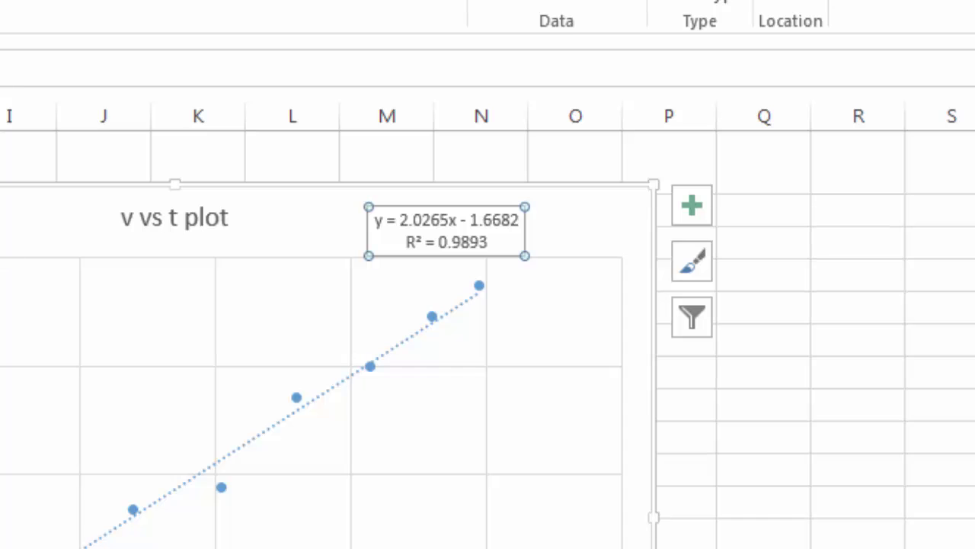
Set the linear trendline's intercept to 0.0 and move its equation label just above the plot area.
click(467, 303)
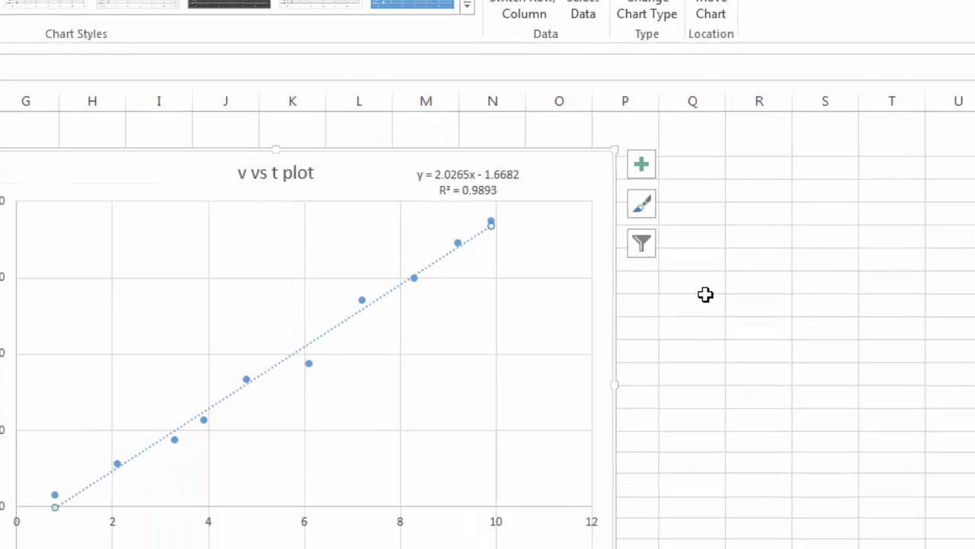
click(829, 405)
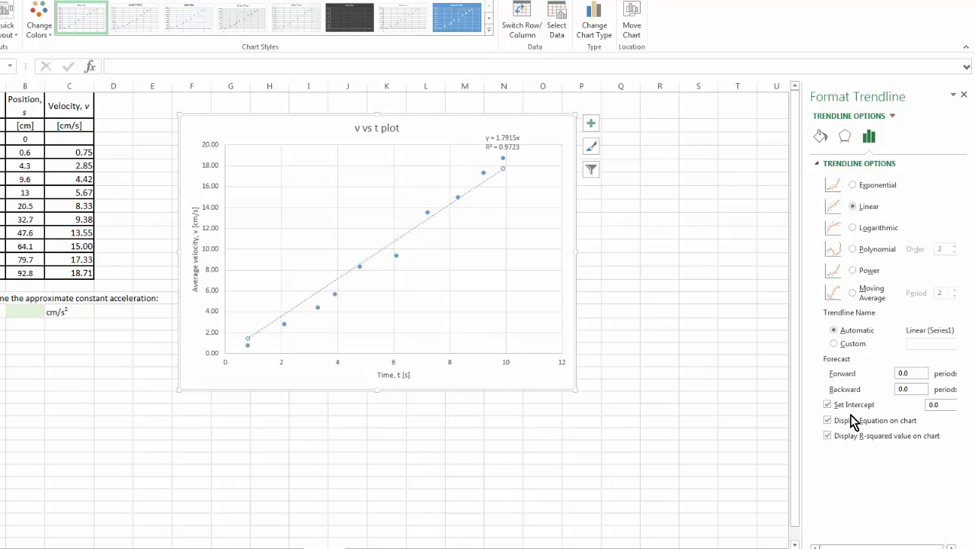
click(502, 143)
drag(501, 144, 491, 133)
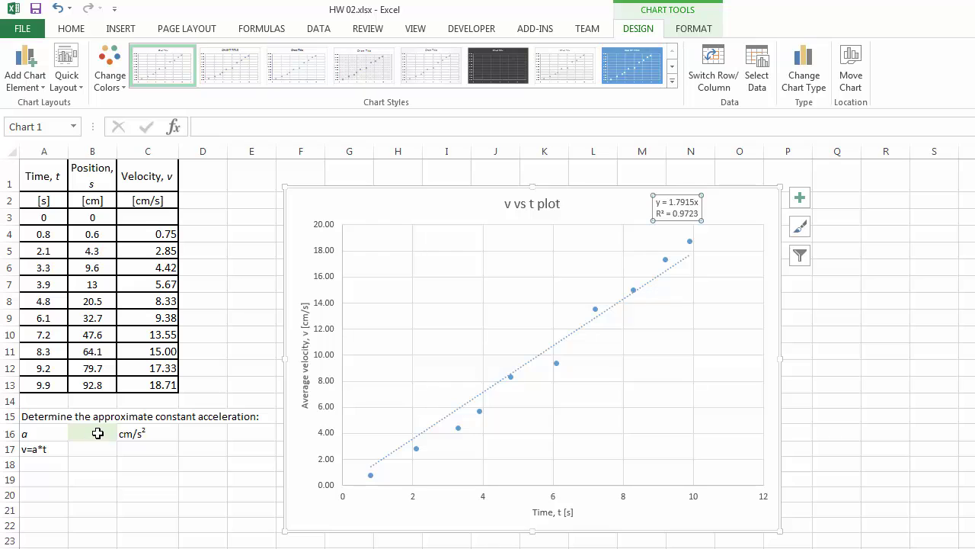
Enter 1.8 in B16 as the approximate constant acceleration, based on the trendline's slope.
click(98, 433)
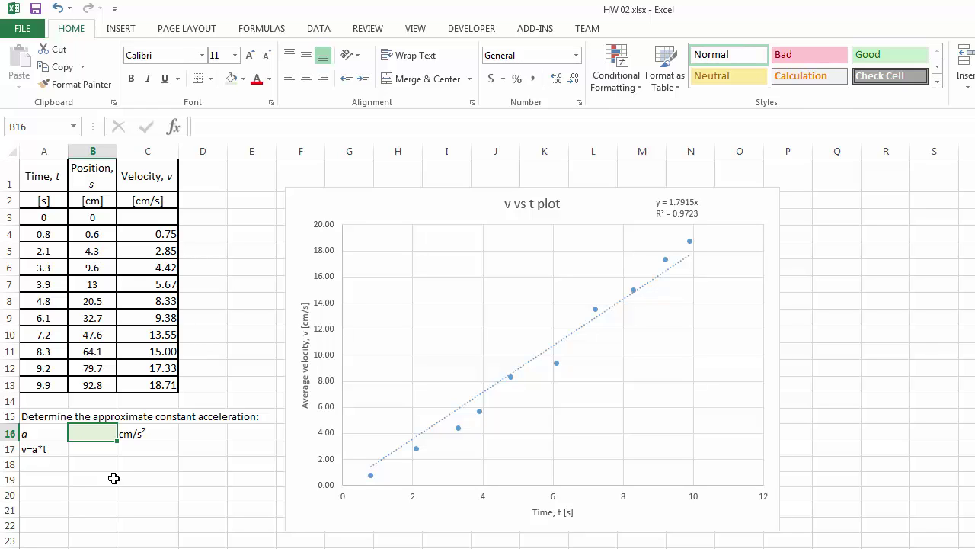
text(1.8)
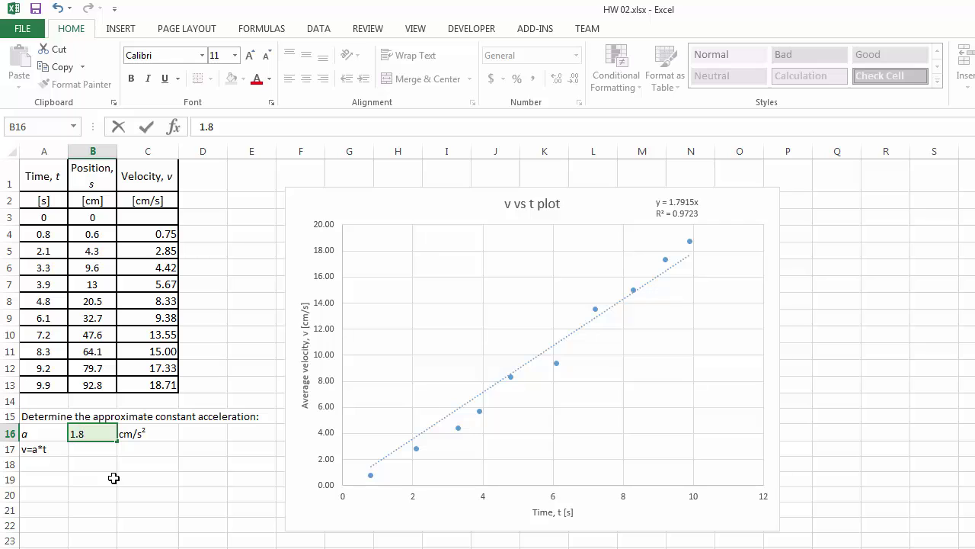
click(114, 477)
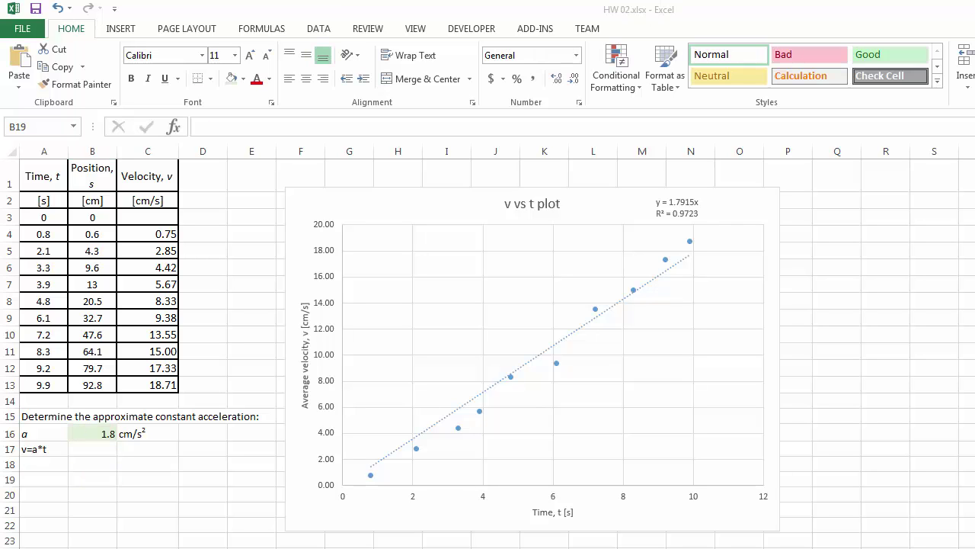